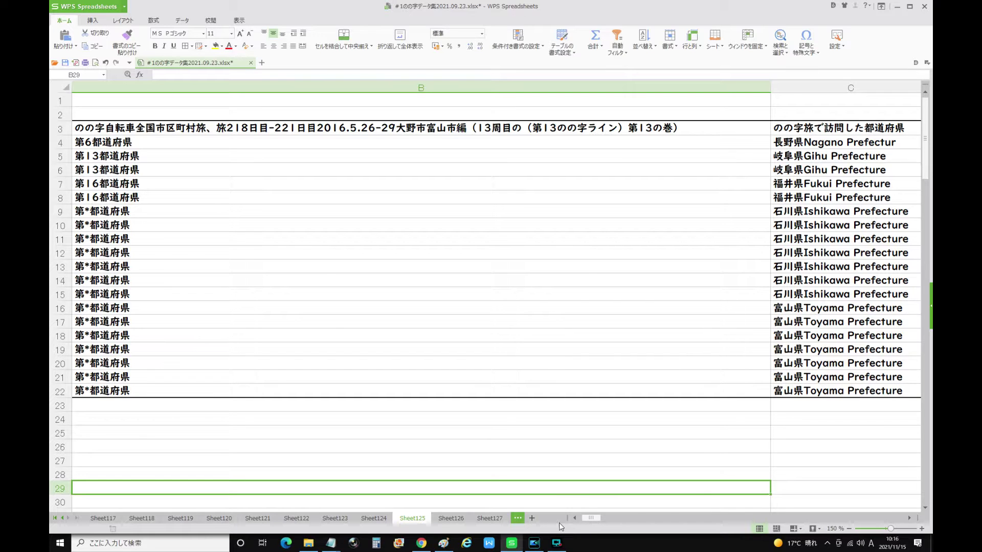
# Step: Examine the trip table on Sheet125, from the trip title in column B across the visited prefectures and municipalities
pyautogui.moveTo(587, 518); pyautogui.dragTo(588, 518)
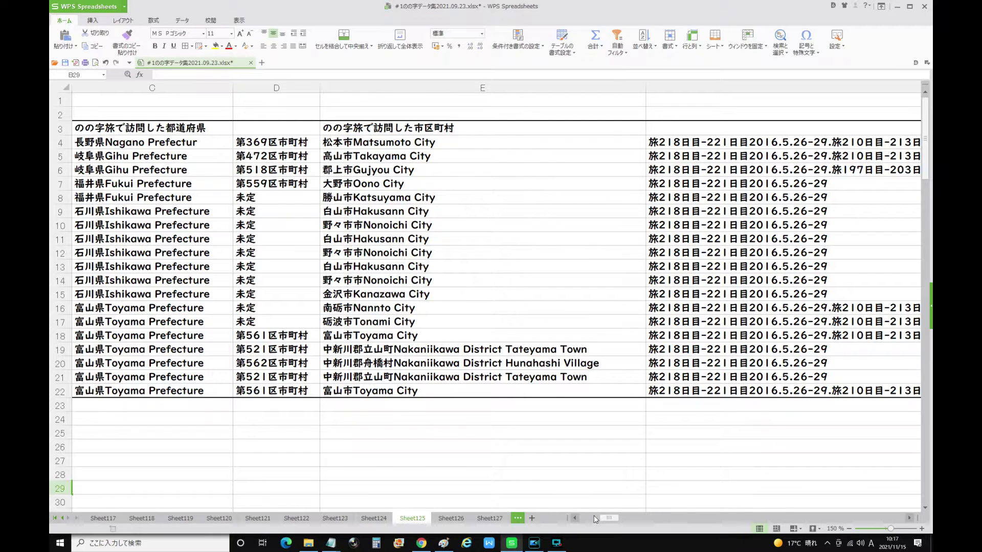
pyautogui.moveTo(609, 518); pyautogui.dragTo(570, 513)
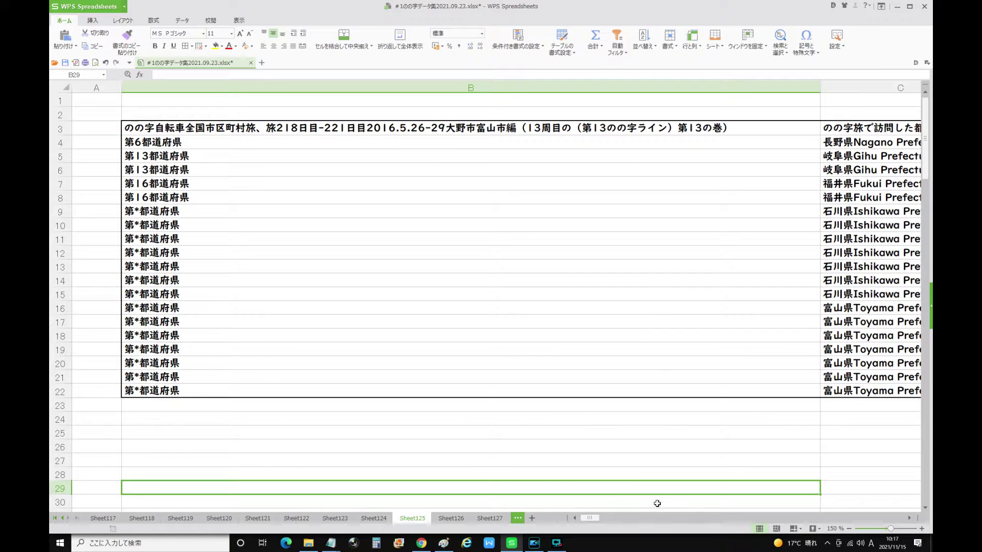
pyautogui.moveTo(582, 518); pyautogui.dragTo(591, 518)
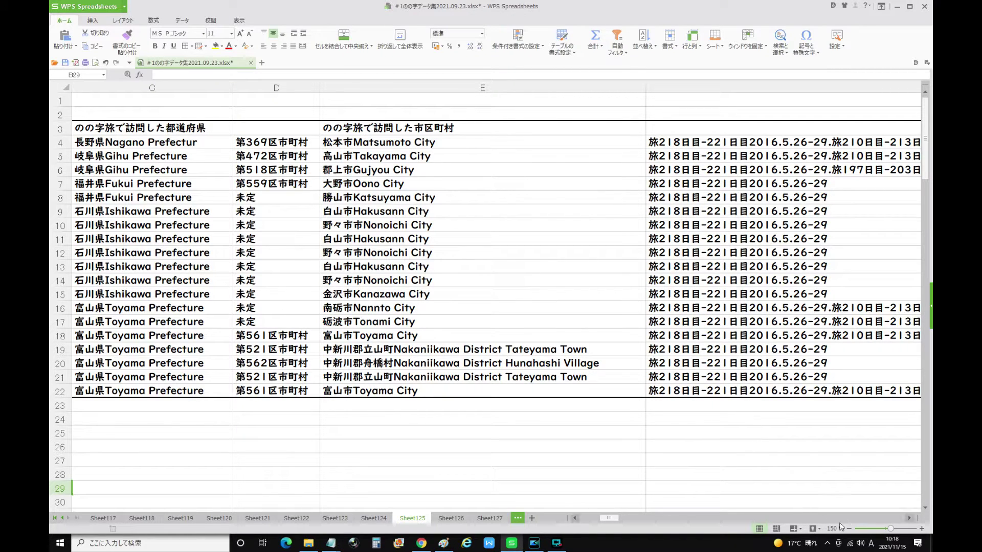
# Step: Narrow column F, which holds the trip dates, slightly at its boundary with column G
pyautogui.click(850, 535)
pyautogui.click(394, 295)
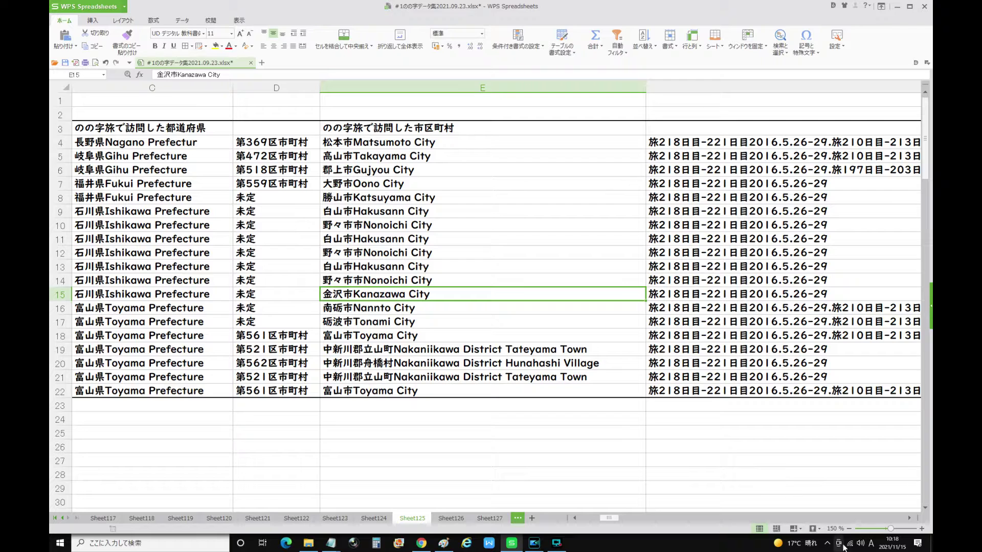
pyautogui.click(848, 528)
pyautogui.click(848, 529)
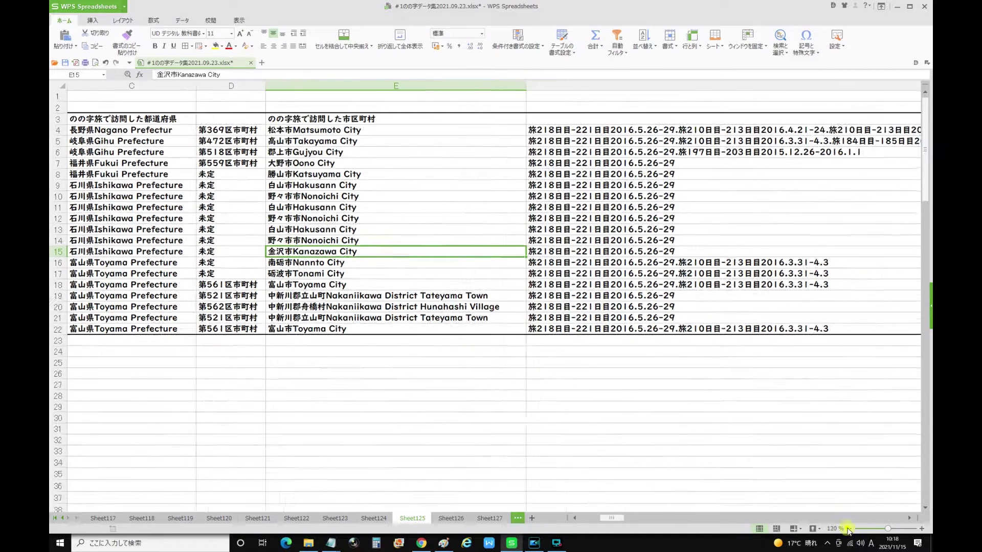
pyautogui.click(849, 529)
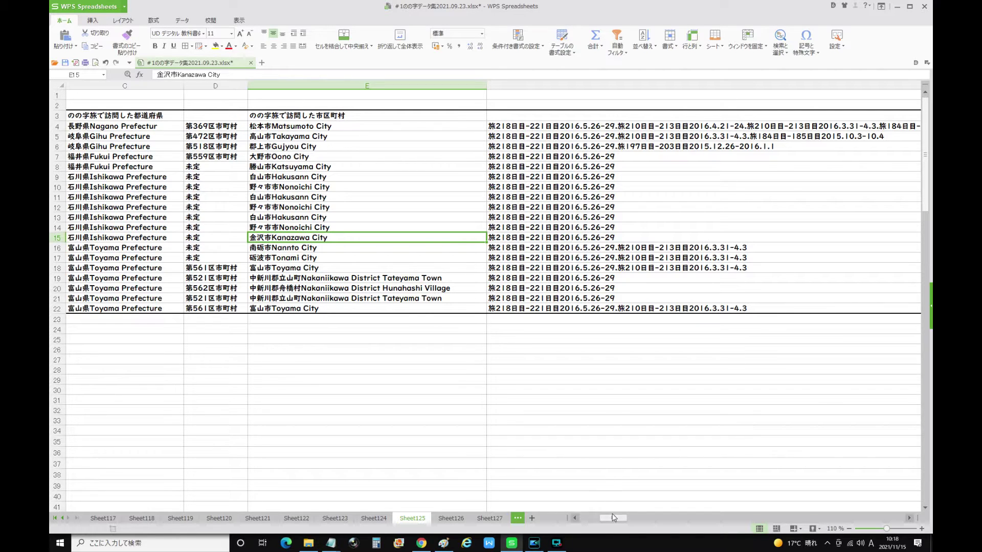
pyautogui.moveTo(614, 517); pyautogui.dragTo(616, 519)
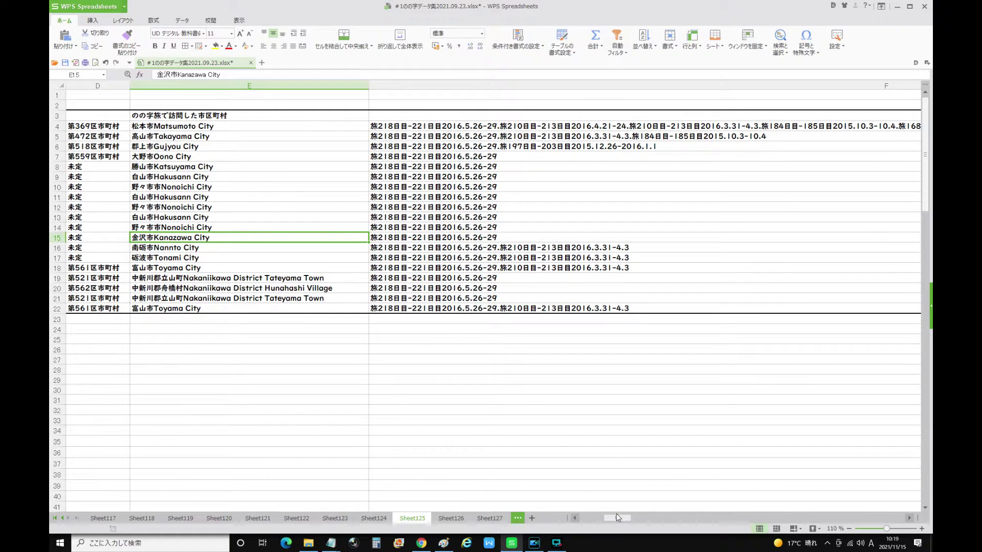
pyautogui.click(848, 529)
pyautogui.click(848, 530)
pyautogui.click(847, 530)
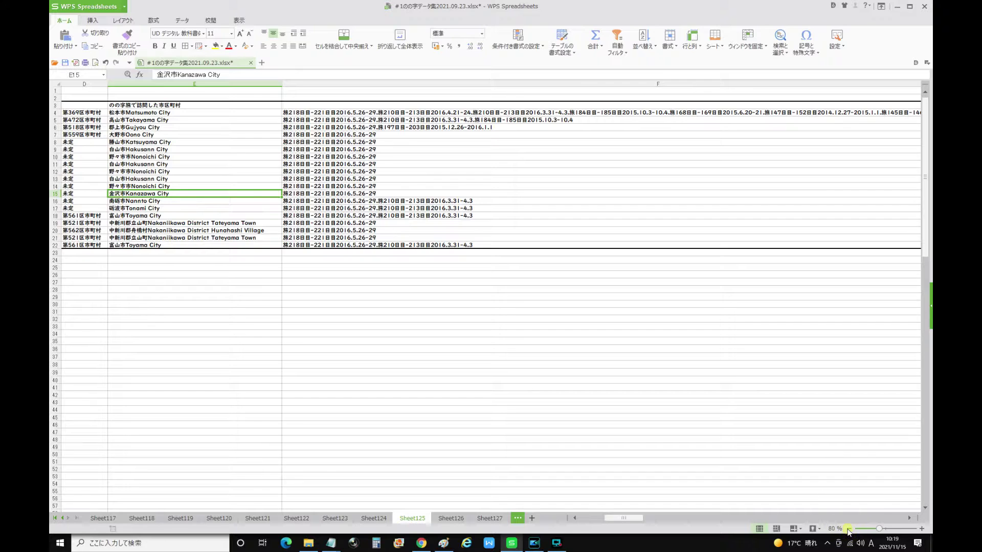
pyautogui.click(848, 529)
pyautogui.click(847, 529)
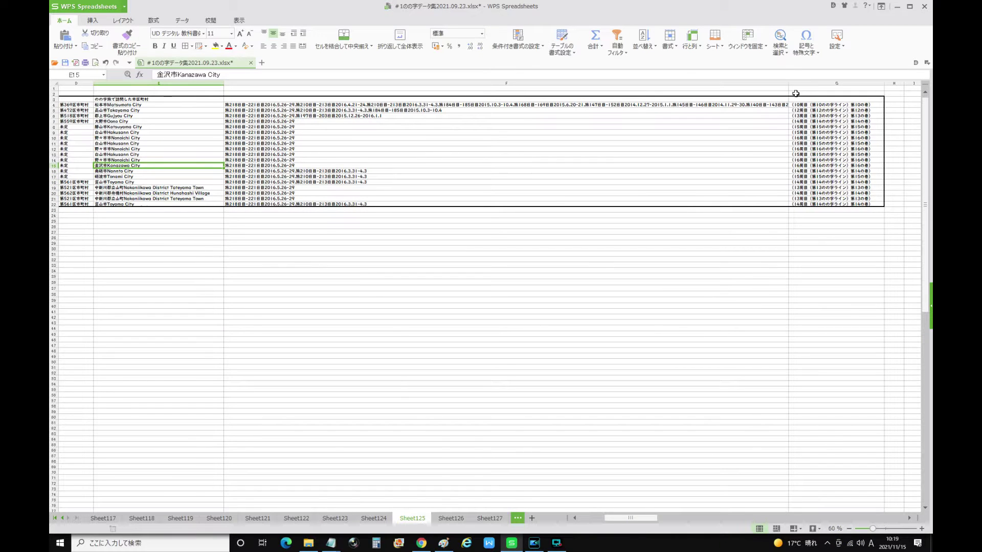
pyautogui.moveTo(789, 85)
pyautogui.mouseDown()
pyautogui.moveTo(797, 84)
pyautogui.moveTo(788, 84)
pyautogui.mouseUp()
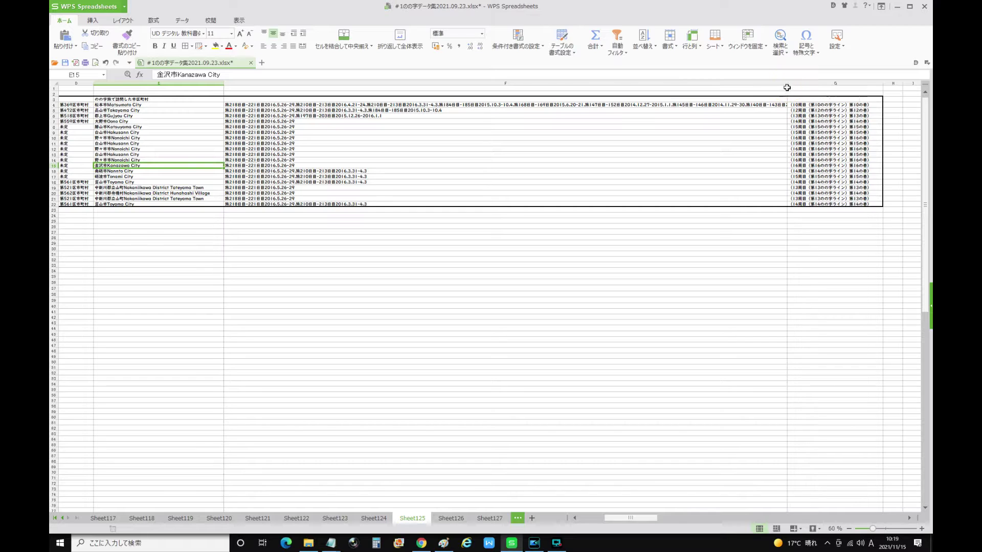
# Step: Read the full trip dates for Matsumoto City in F4 and review the municipality and date columns at 130% zoom
pyautogui.click(746, 105)
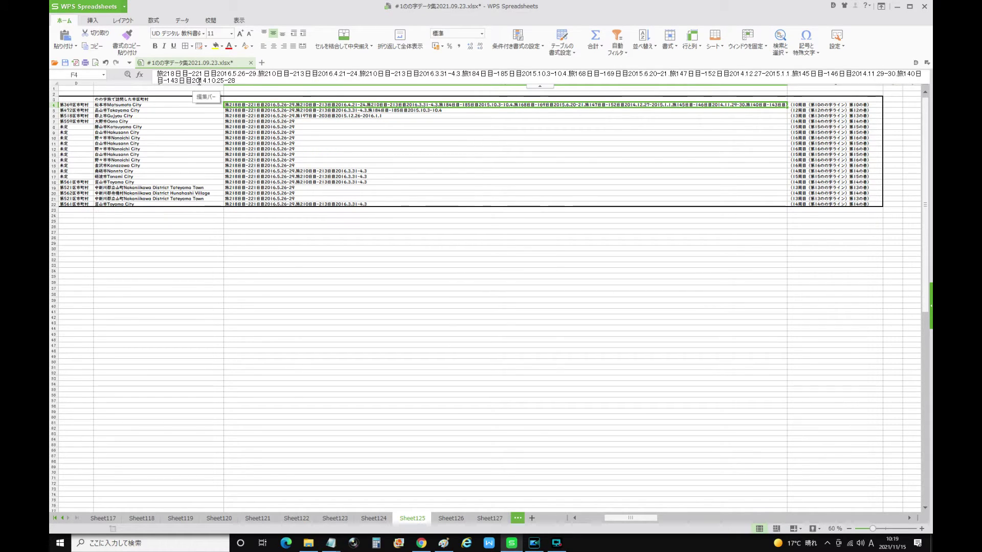
pyautogui.click(364, 147)
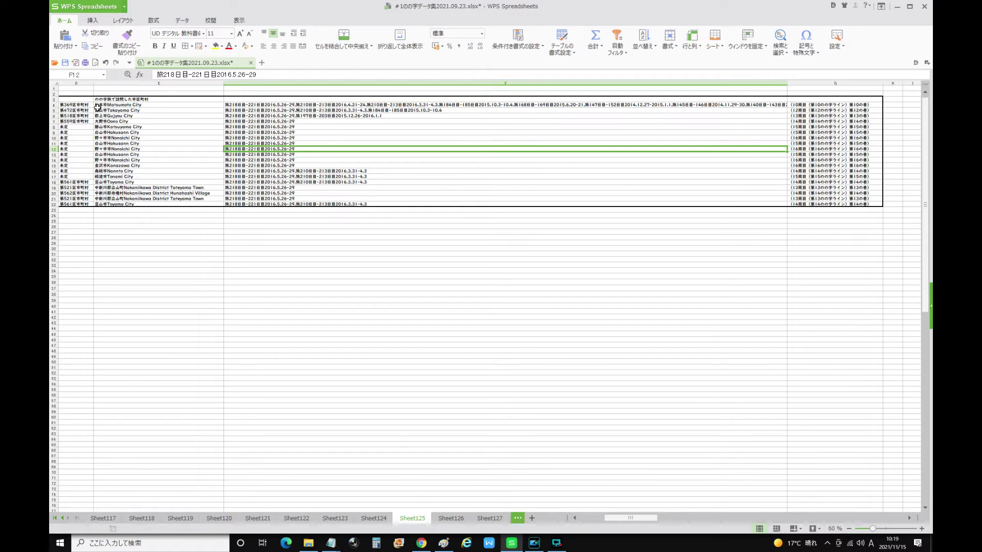
pyautogui.click(922, 529)
pyautogui.click(922, 528)
pyautogui.click(922, 528)
pyautogui.click(922, 529)
pyautogui.click(922, 529)
pyautogui.click(921, 528)
pyautogui.click(922, 529)
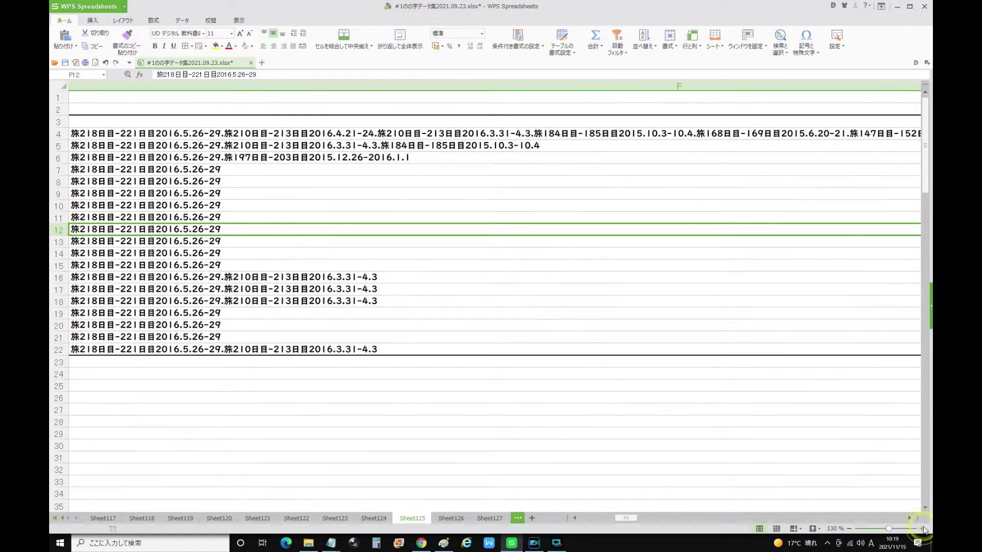
pyautogui.moveTo(631, 521); pyautogui.dragTo(618, 521)
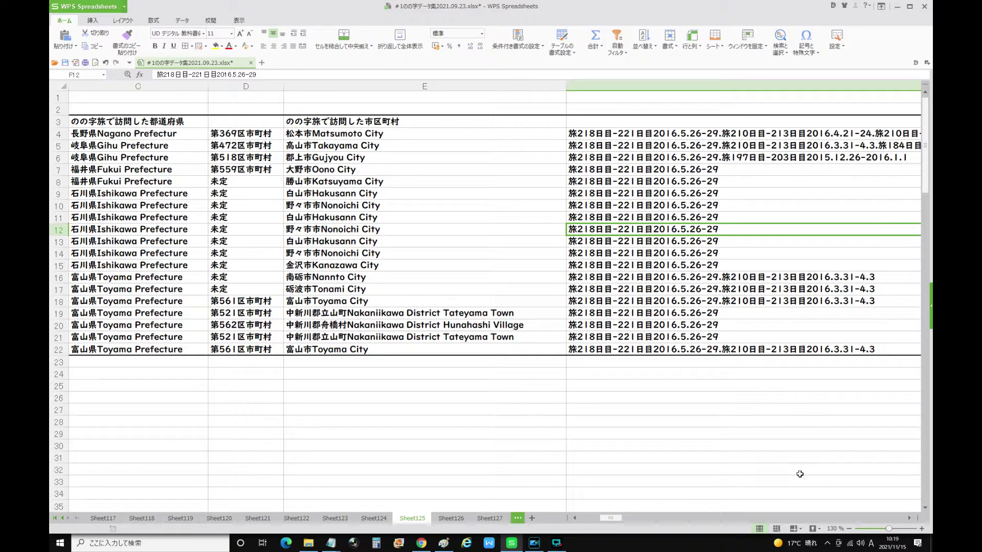
pyautogui.moveTo(619, 516); pyautogui.dragTo(620, 516)
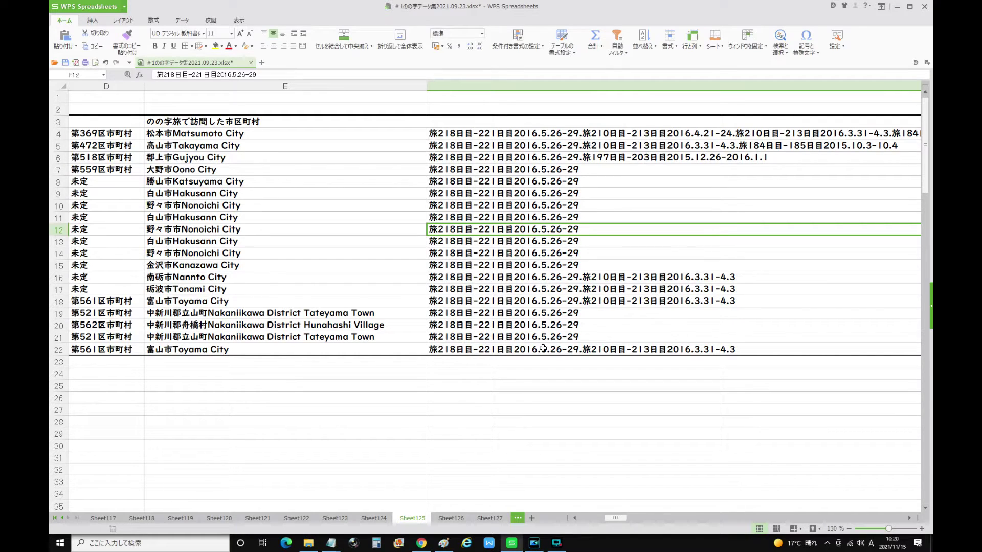
# Step: Review the のの字カウンター table, from its day, prefecture and municipality totals through the per-prefecture lists to 石川県
pyautogui.moveTo(614, 518); pyautogui.dragTo(665, 516)
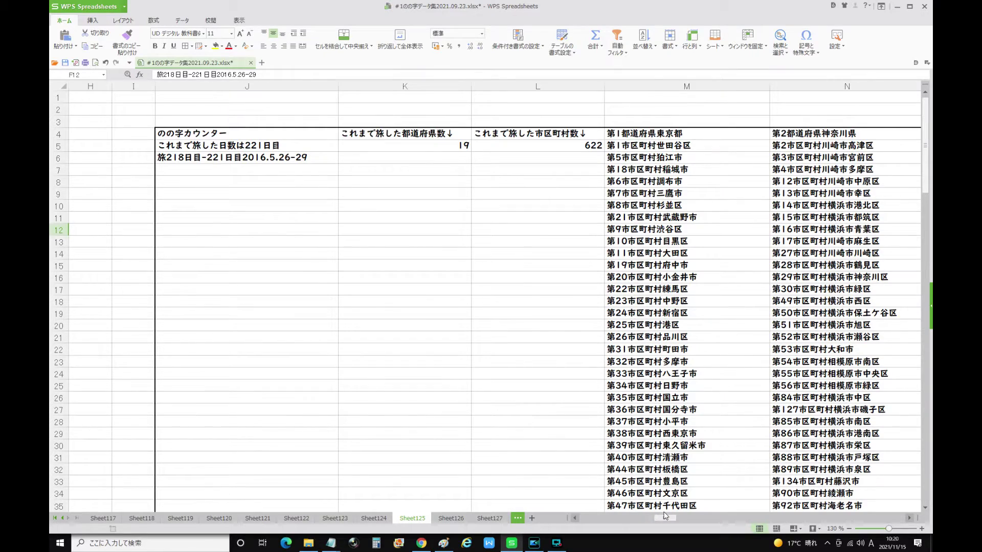
pyautogui.moveTo(665, 515); pyautogui.dragTo(744, 519)
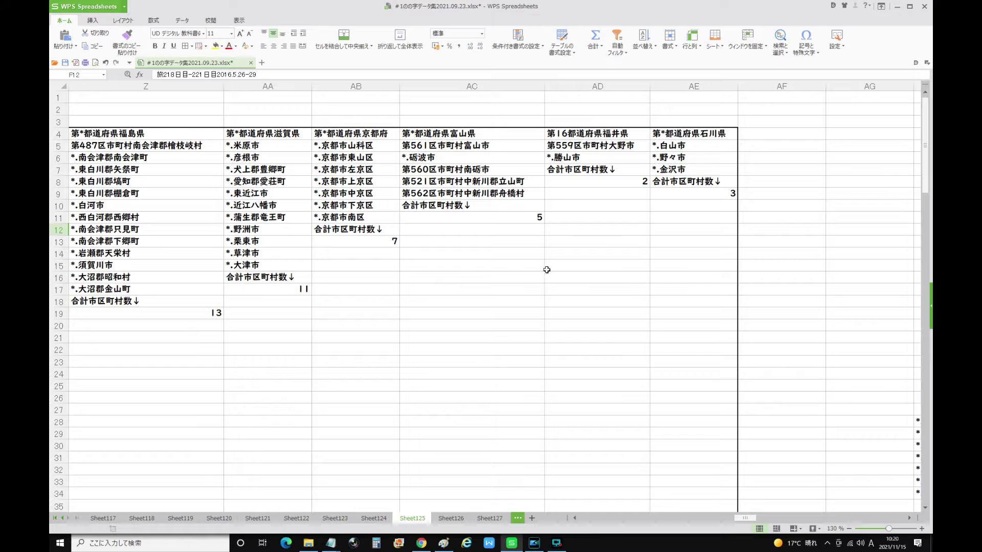
pyautogui.moveTo(744, 518); pyautogui.dragTo(735, 519)
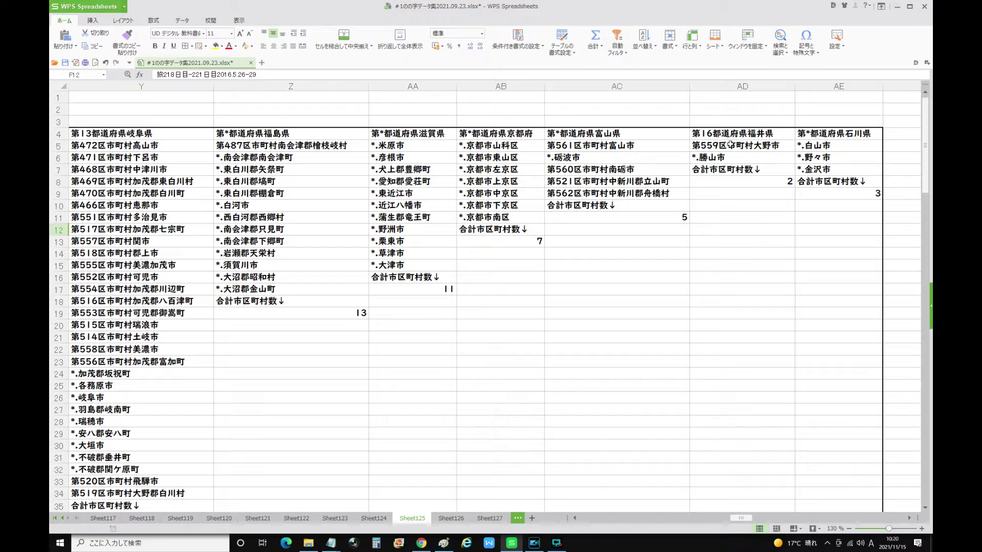
pyautogui.moveTo(740, 518); pyautogui.dragTo(667, 518)
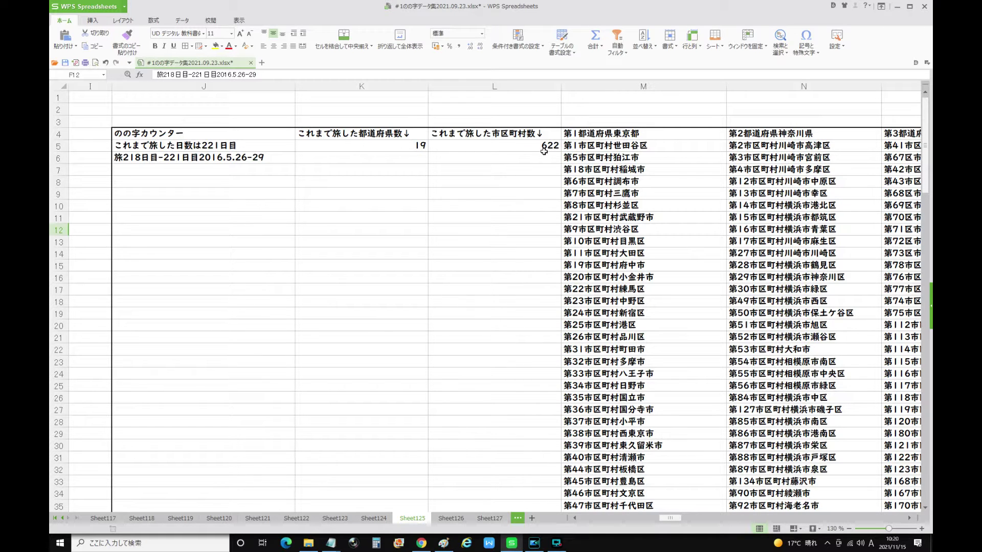
pyautogui.scroll(-3, 543, 152)
pyautogui.scroll(3, 547, 155)
pyautogui.moveTo(674, 517); pyautogui.dragTo(728, 520)
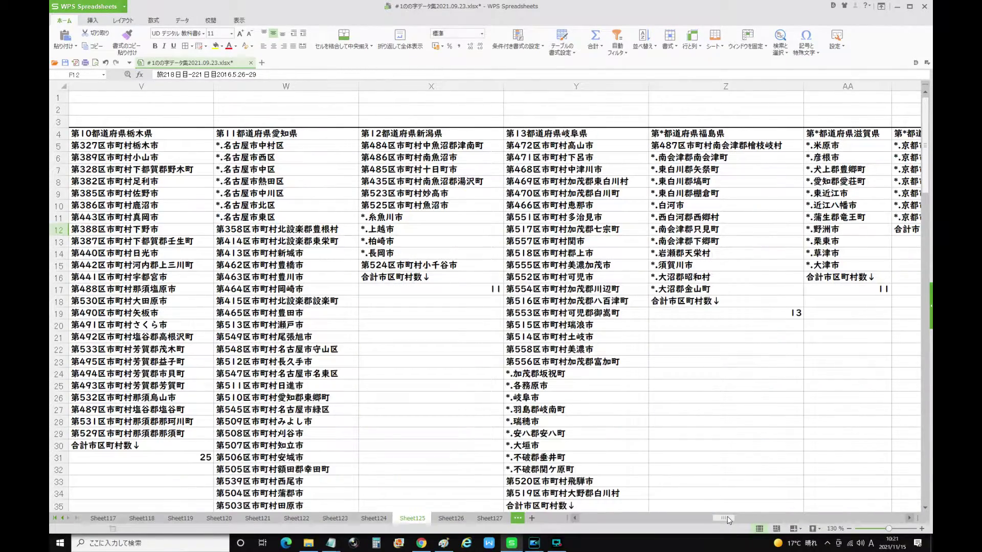
pyautogui.scroll(-2, 627, 331)
pyautogui.scroll(2, 627, 331)
pyautogui.scroll(-1, 633, 327)
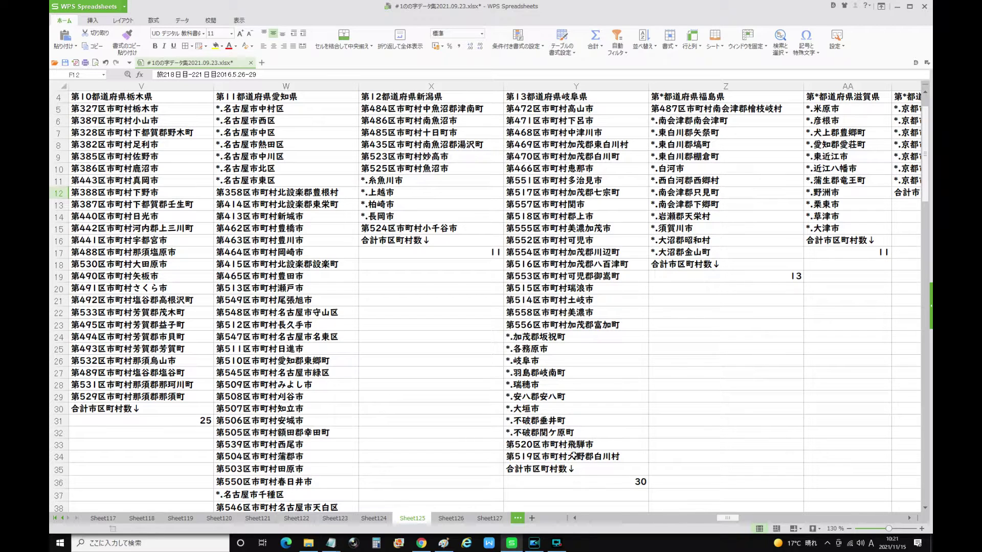
pyautogui.scroll(1, 614, 486)
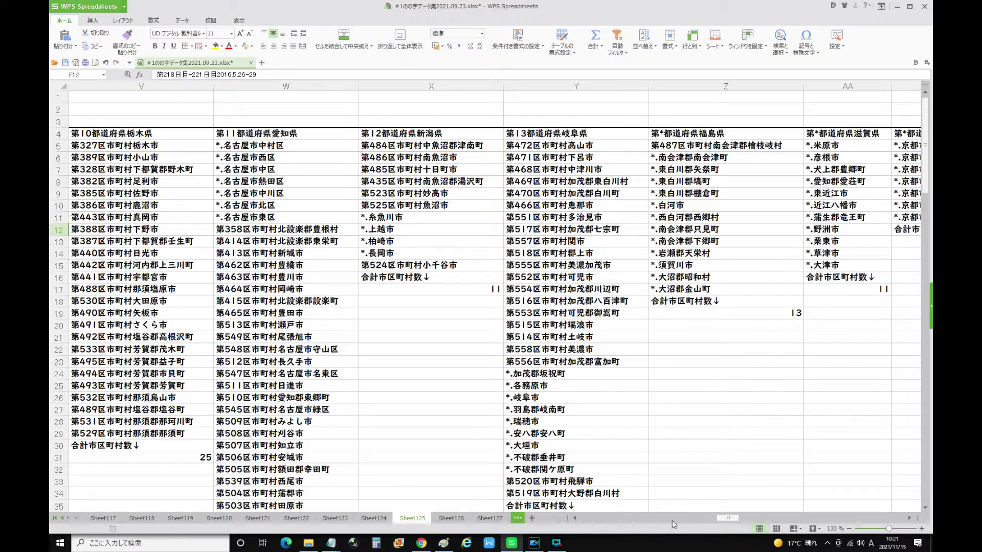
pyautogui.moveTo(733, 519); pyautogui.dragTo(744, 517)
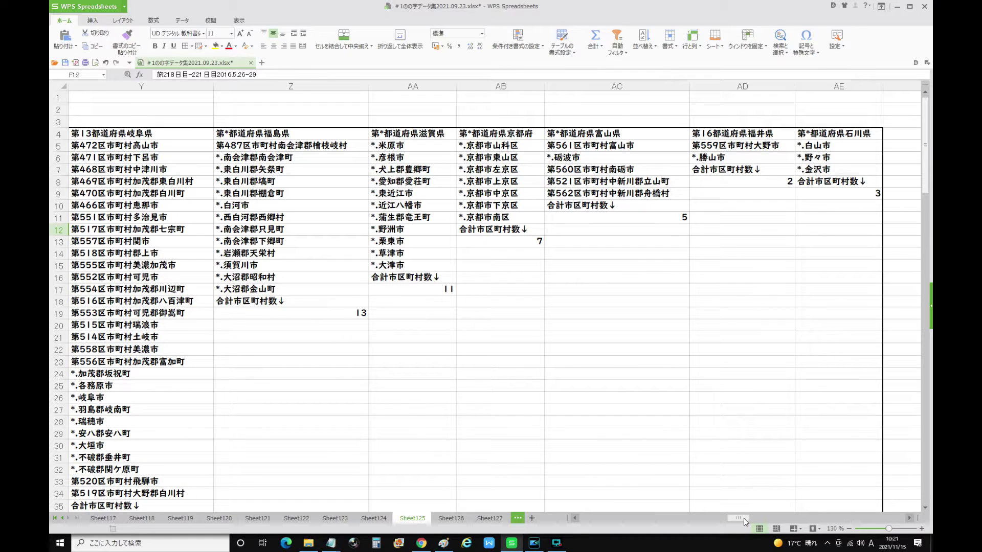
pyautogui.moveTo(743, 517); pyautogui.dragTo(749, 518)
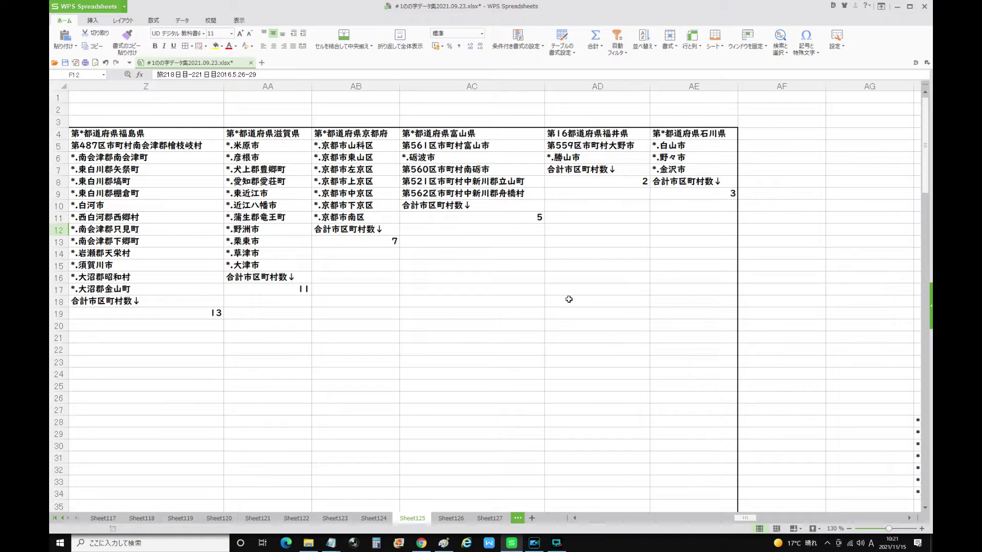
# Step: Examine the red-outlined trip route on the coloured spiral chart, between 松本市 and 野々市
pyautogui.moveTo(745, 518); pyautogui.dragTo(769, 520)
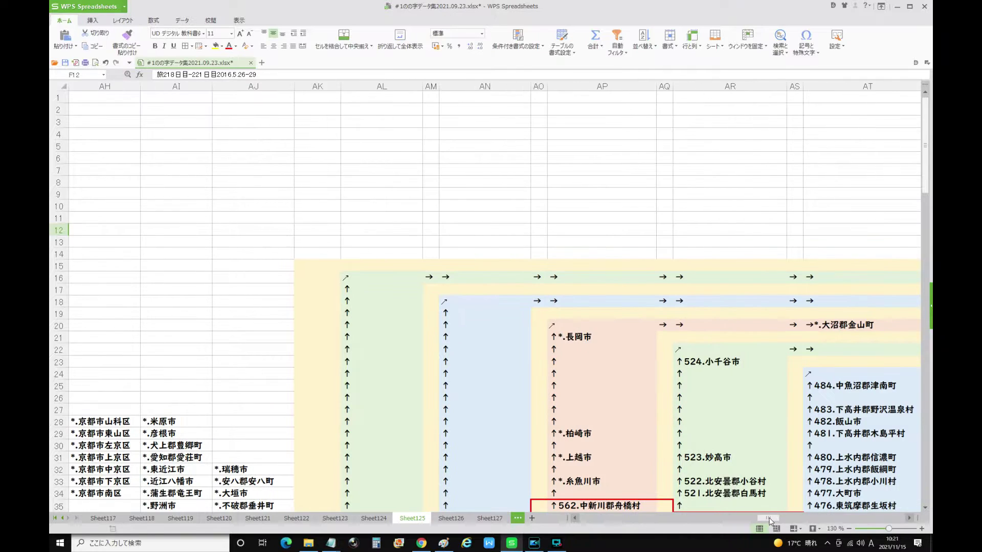
pyautogui.scroll(-10, 729, 496)
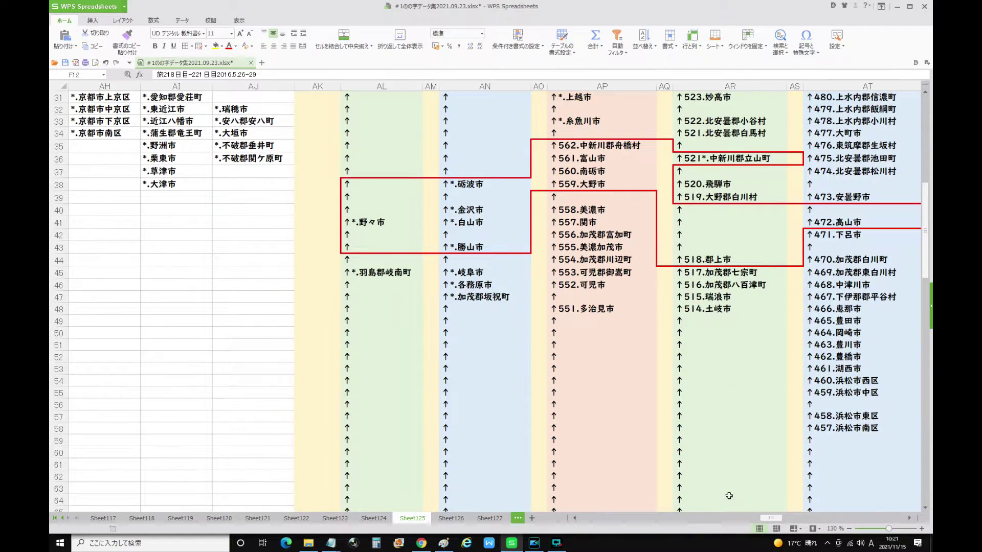
pyautogui.moveTo(769, 518); pyautogui.dragTo(780, 519)
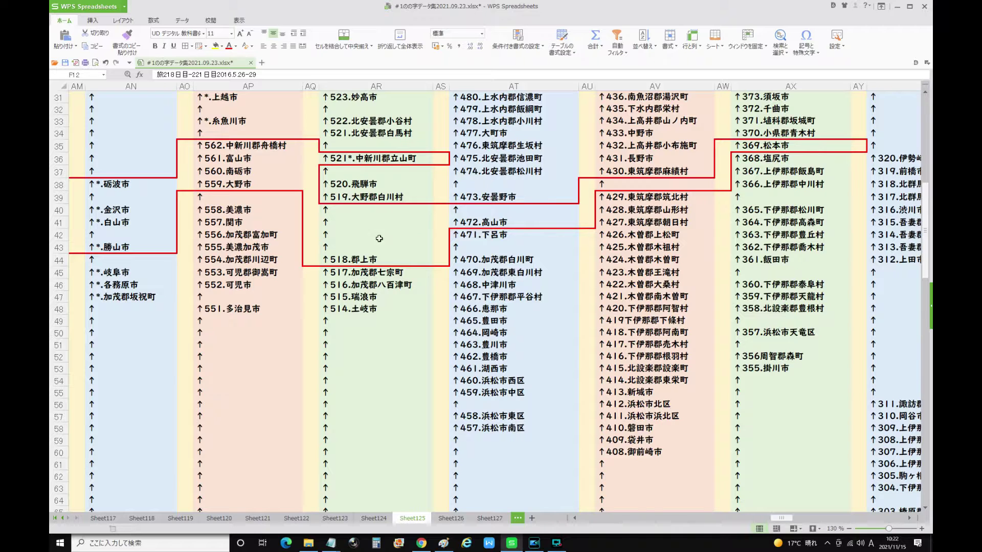
pyautogui.scroll(1, 331, 233)
pyautogui.scroll(1, 333, 233)
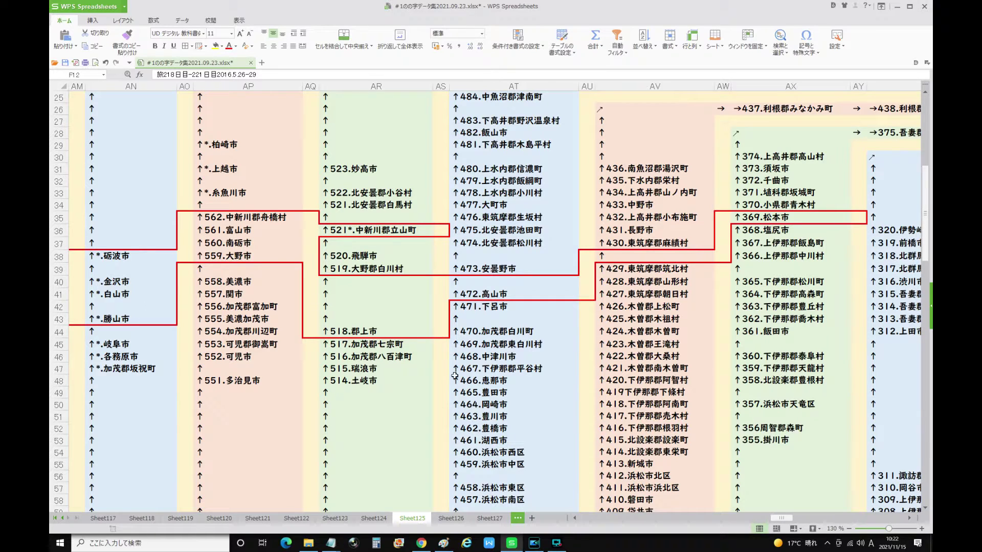
pyautogui.moveTo(790, 518); pyautogui.dragTo(778, 519)
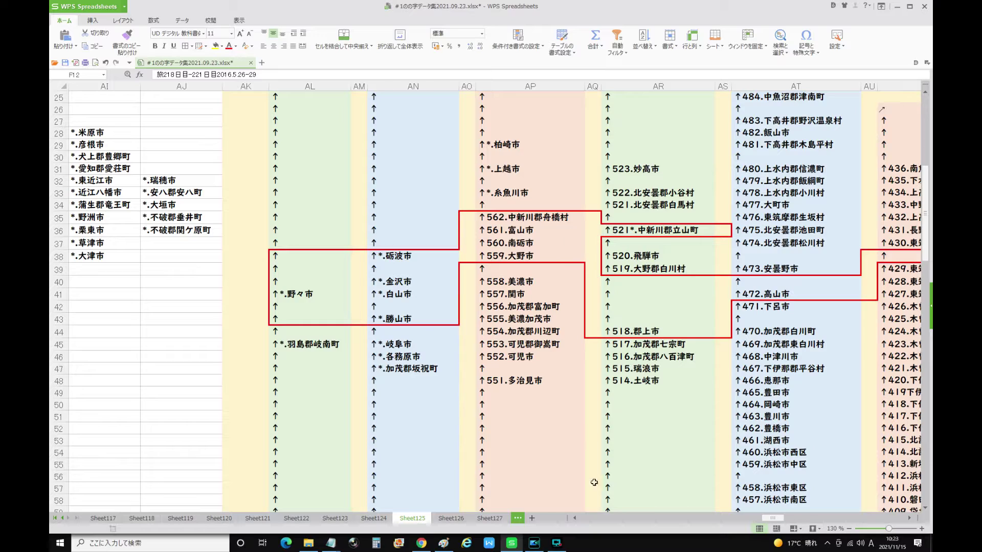
# Step: Examine the centre of the spiral chart around 1.世田谷区 and the island municipalities below it down to 小笠原村
pyautogui.moveTo(771, 516); pyautogui.dragTo(842, 515)
pyautogui.scroll(-5, 545, 405)
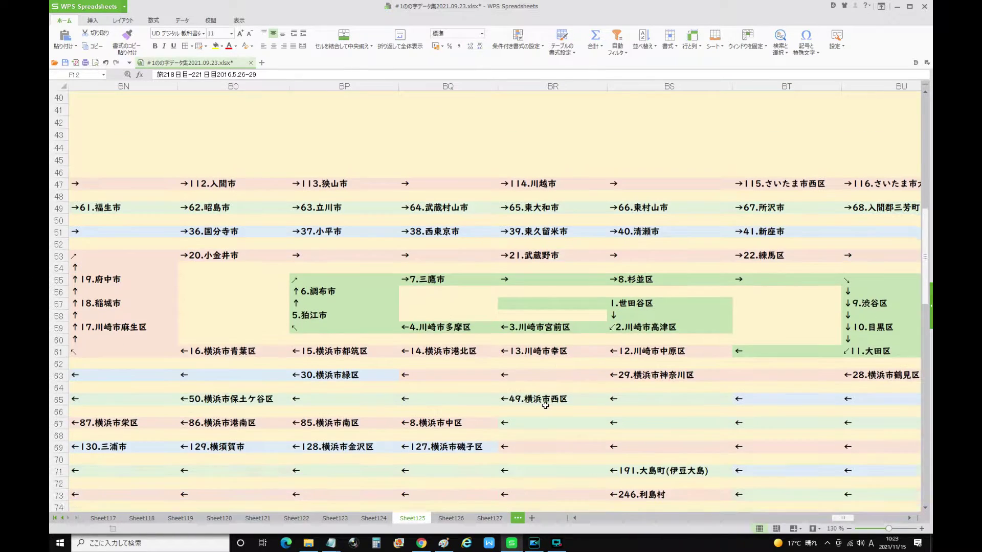
pyautogui.scroll(-2, 545, 405)
pyautogui.scroll(-1, 580, 354)
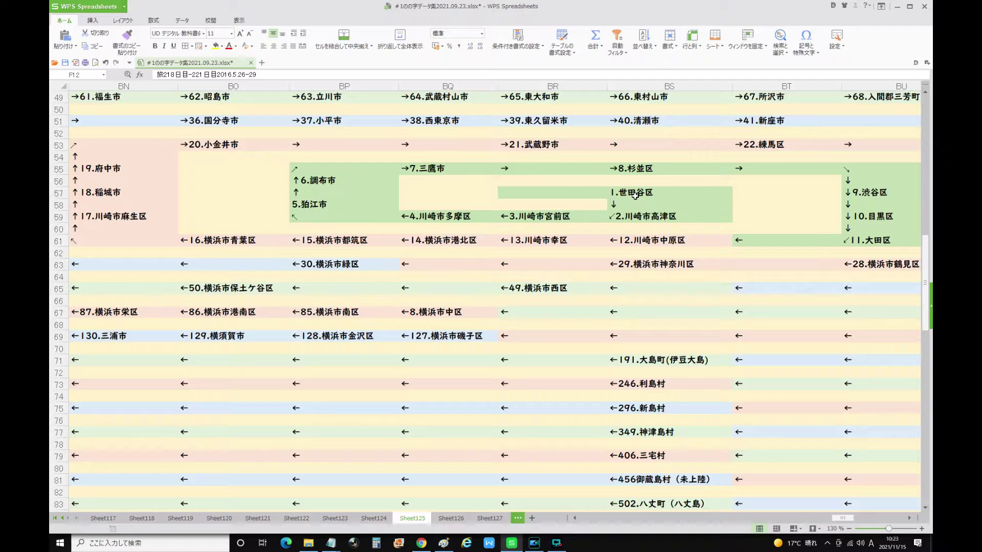
pyautogui.scroll(-1, 634, 196)
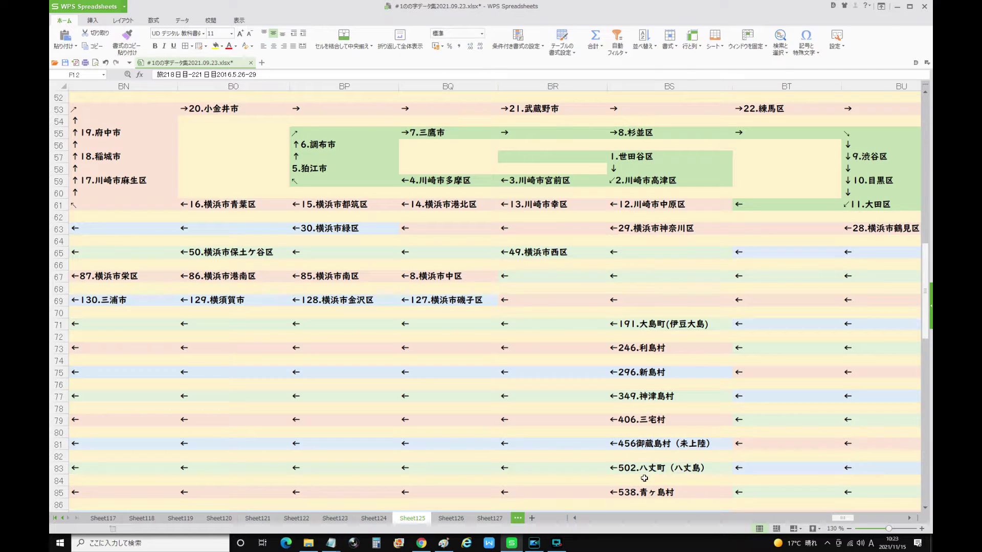
pyautogui.scroll(-1, 644, 481)
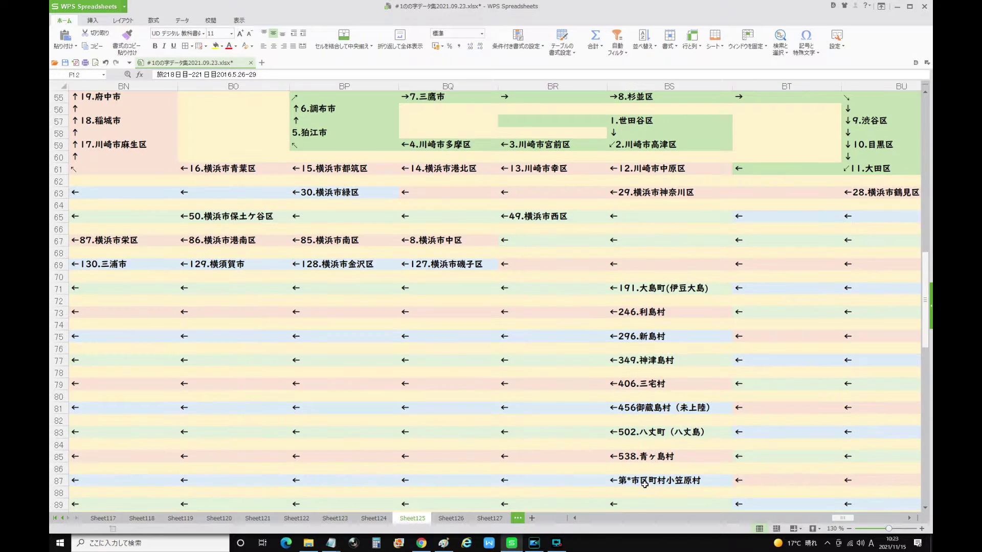
pyautogui.scroll(-1, 645, 483)
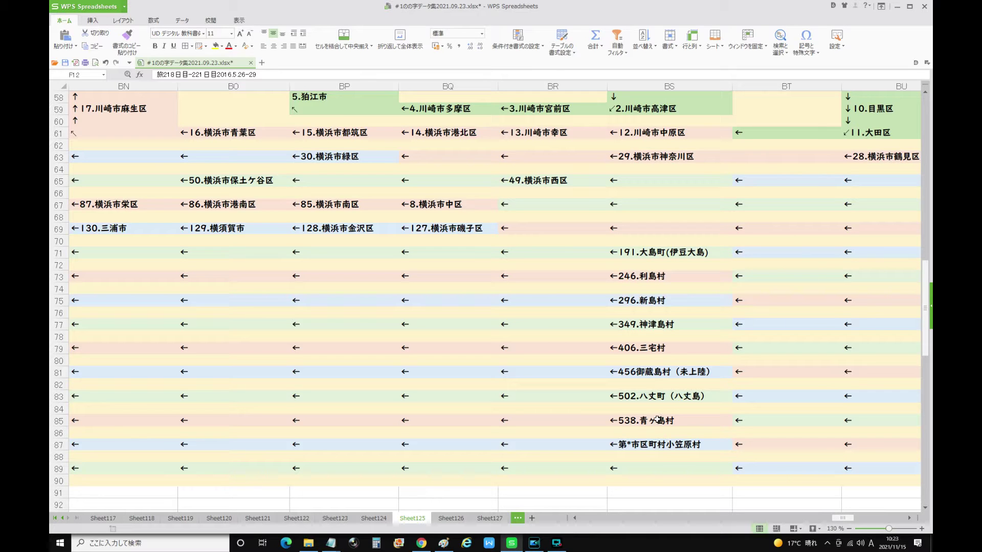
pyautogui.scroll(2, 656, 420)
pyautogui.scroll(-2, 656, 419)
pyautogui.scroll(15, 652, 424)
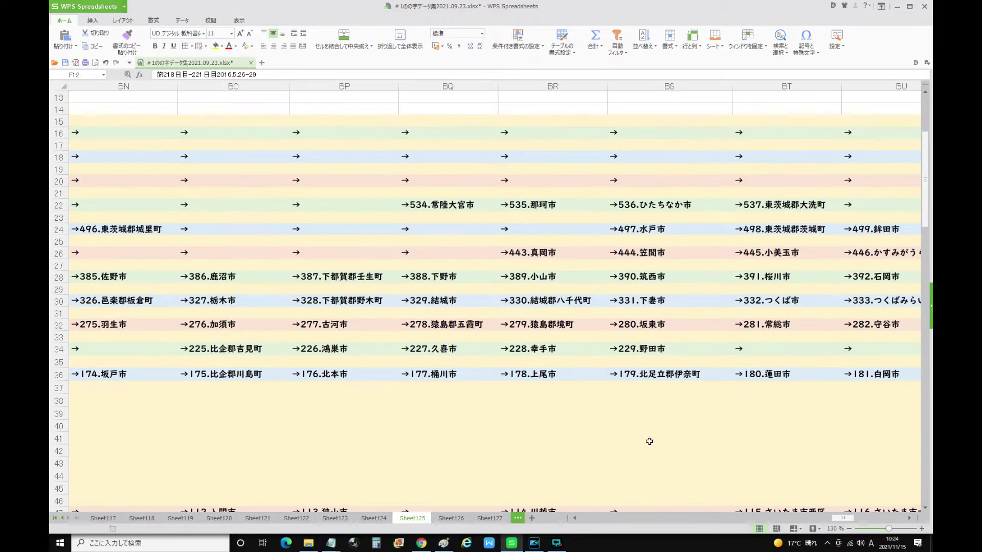
# Step: Trace the spiral chart from 537.東茨城郡大洗町 to the island municipalities and select the 538.青ヶ島村 cell
pyautogui.moveTo(842, 520); pyautogui.dragTo(854, 521)
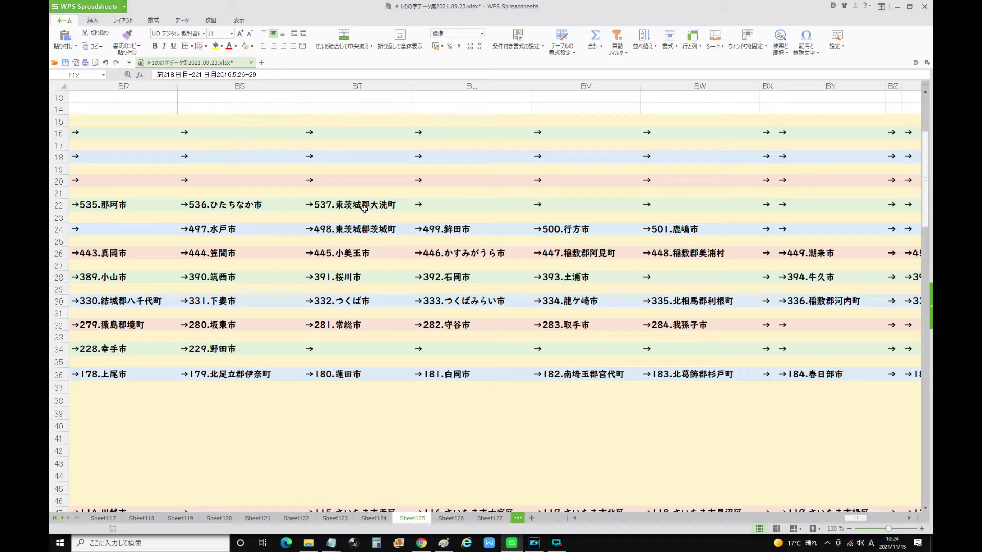
pyautogui.scroll(-17, 364, 208)
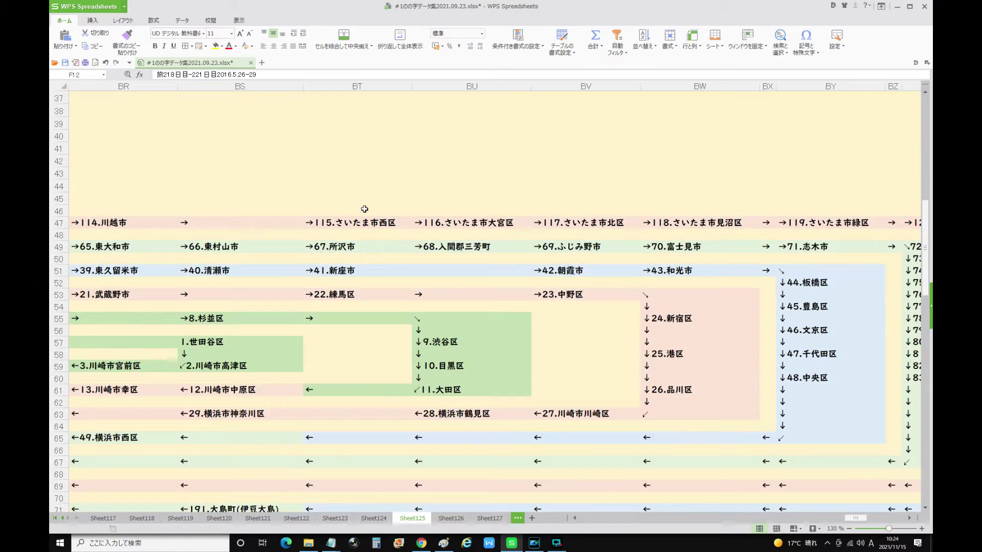
pyautogui.scroll(-4, 365, 209)
pyautogui.scroll(3, 364, 209)
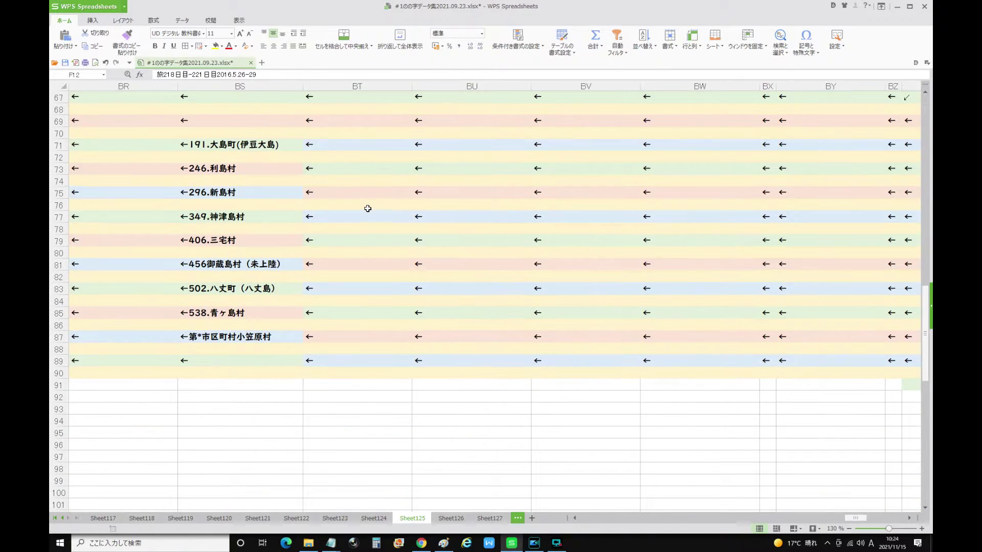
pyautogui.click(223, 310)
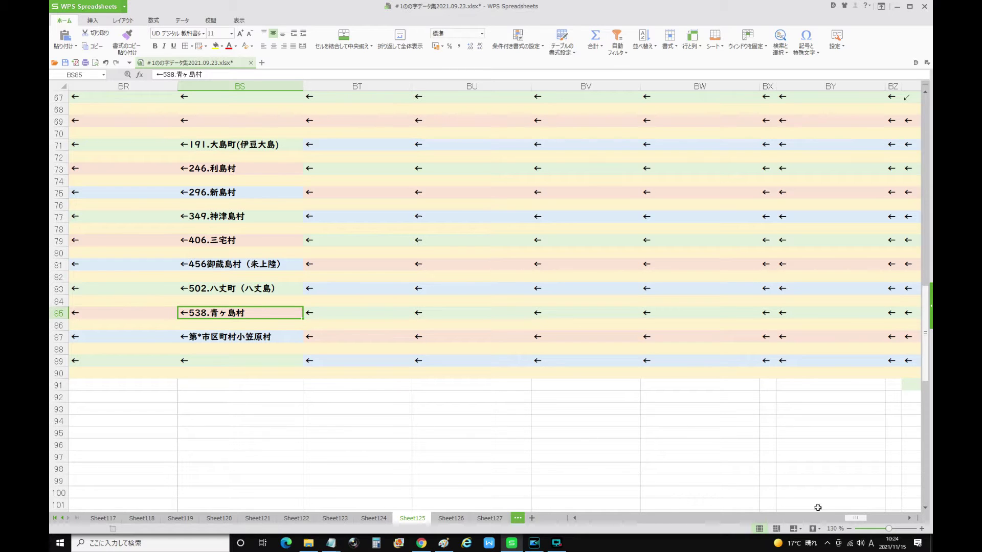
# Step: Follow the arrow row from 538.青ヶ島村 to column AP and select the 539.西尾市 cell
pyautogui.moveTo(848, 521); pyautogui.dragTo(834, 523)
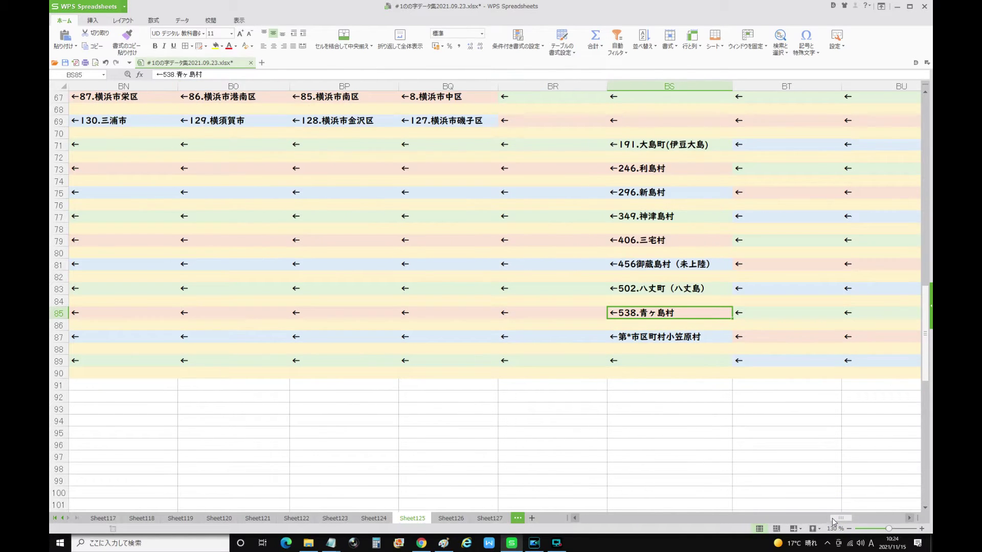
pyautogui.scroll(3, 788, 499)
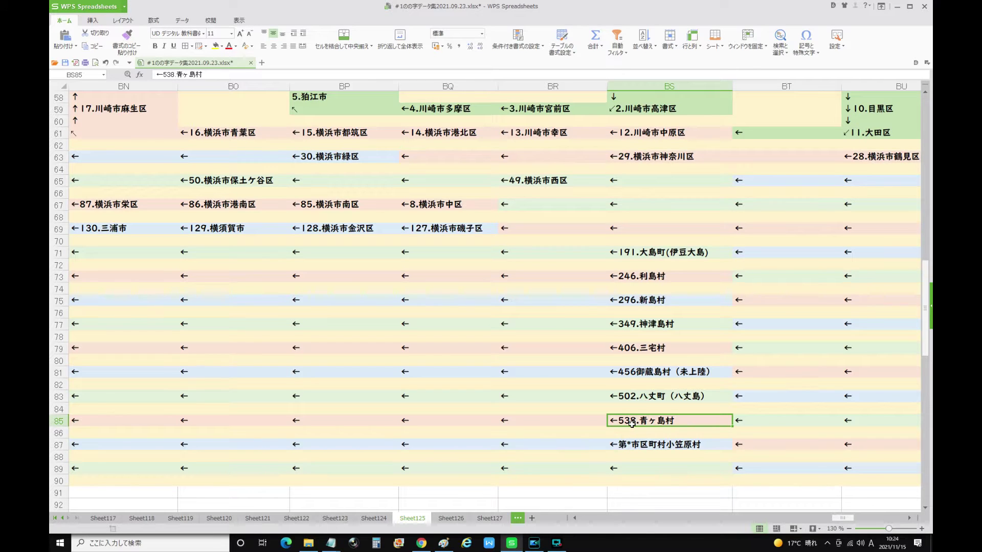
pyautogui.moveTo(839, 519); pyautogui.dragTo(771, 522)
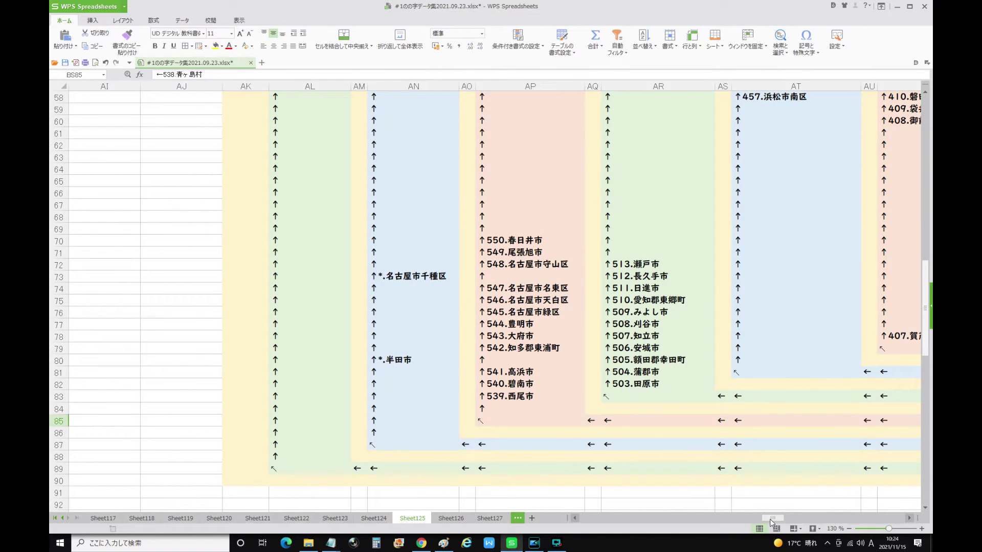
pyautogui.click(521, 399)
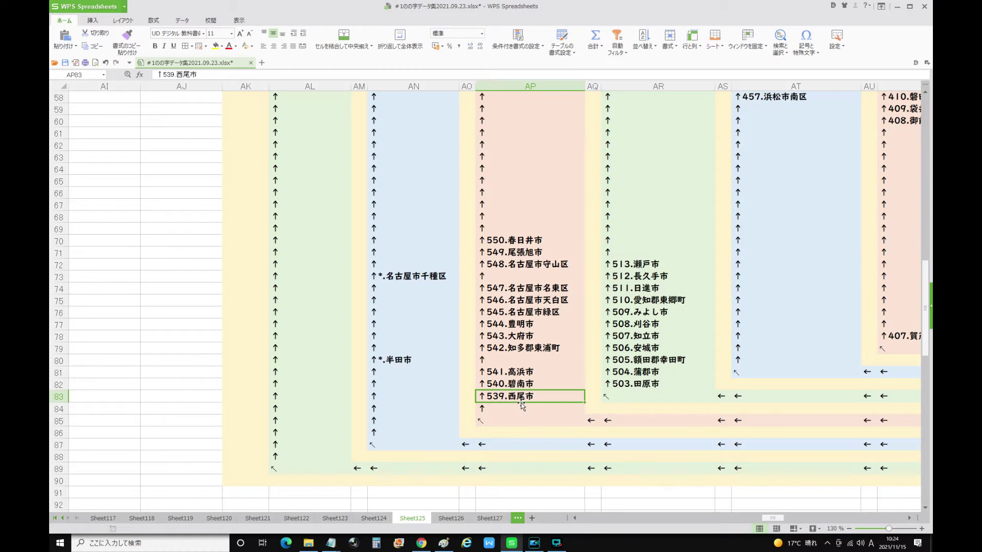
# Step: Examine column AP upward from 539.西尾市 through 551.多治見市 to the red-outlined municipalities and on to 長岡市
pyautogui.scroll(1, 521, 406)
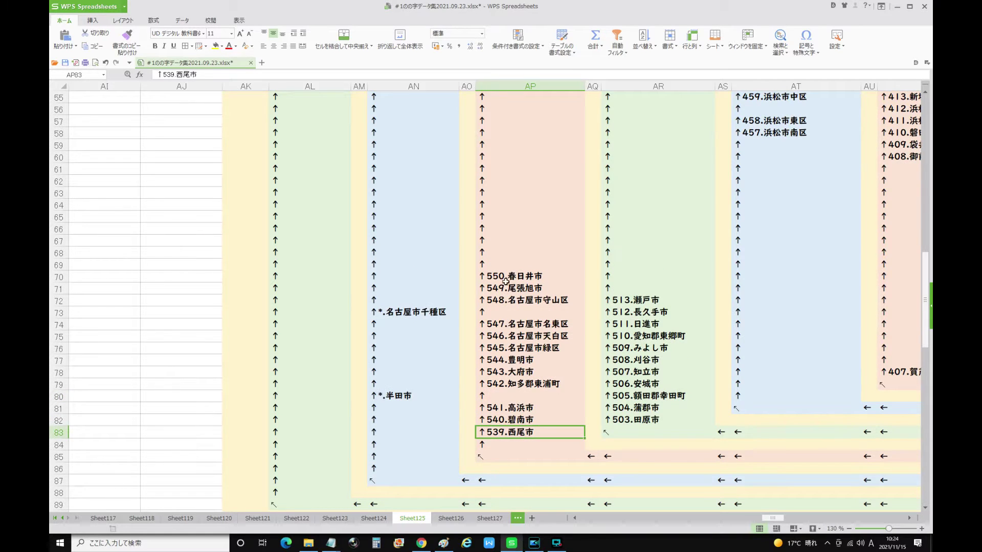
pyautogui.scroll(7, 505, 281)
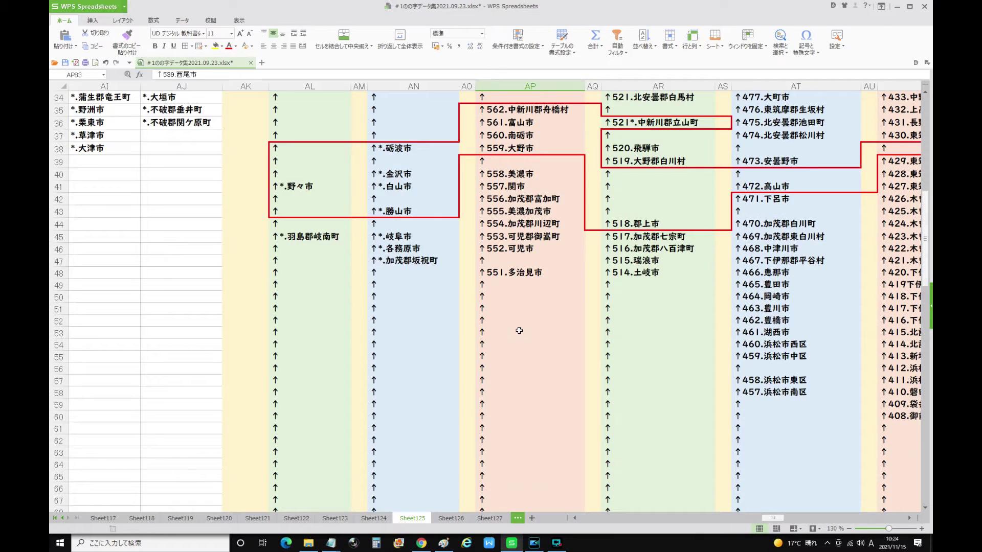
pyautogui.scroll(2, 519, 331)
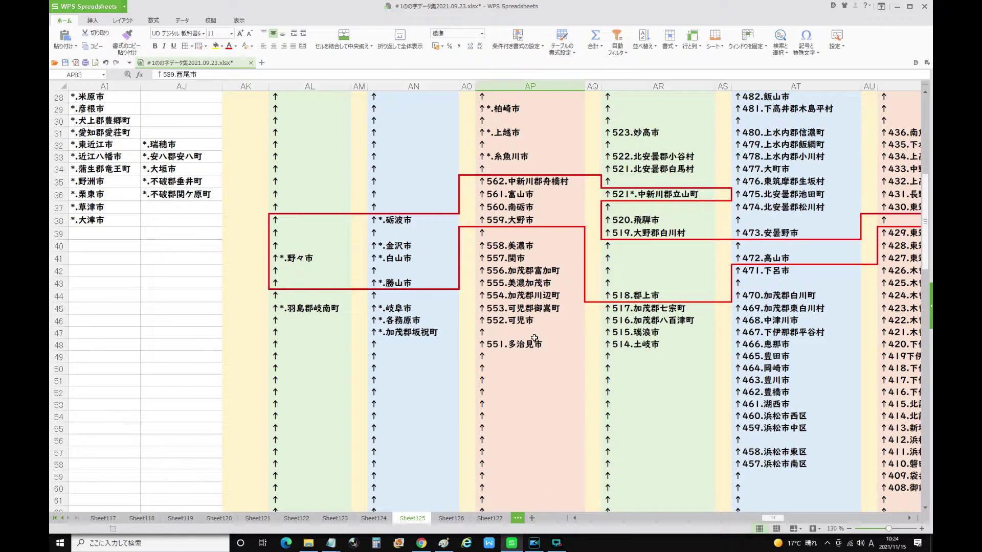
pyautogui.scroll(-4, 533, 339)
pyautogui.scroll(4, 533, 339)
pyautogui.scroll(1, 534, 339)
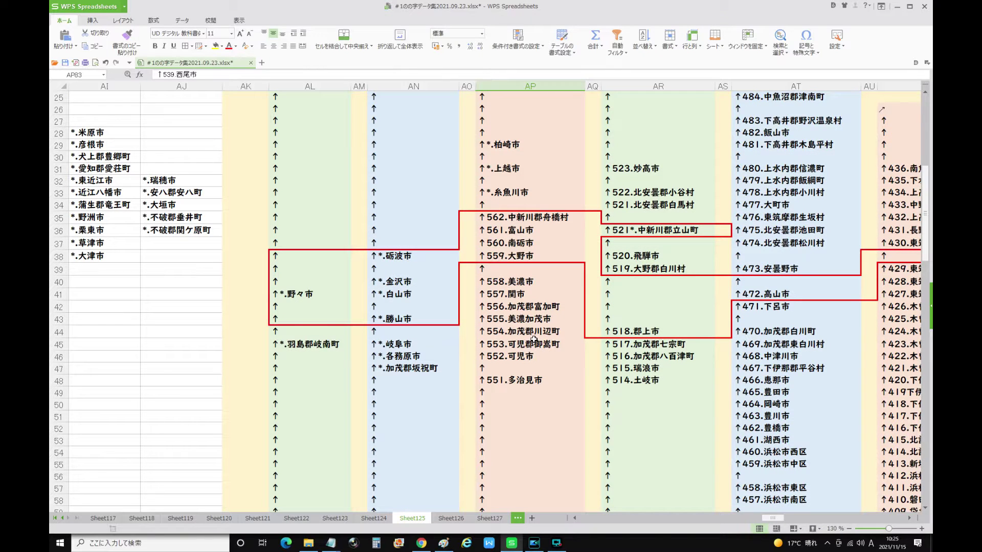
pyautogui.scroll(1, 534, 339)
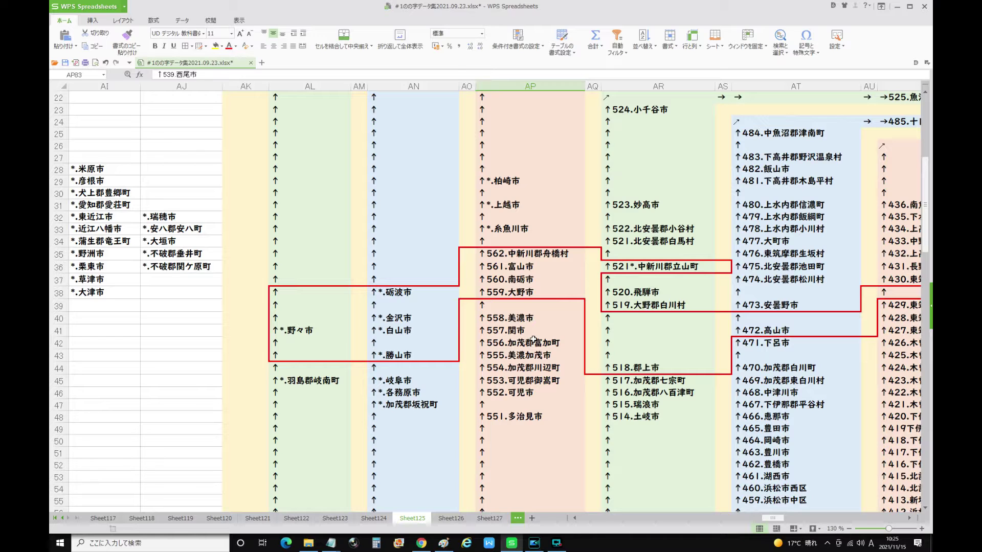
pyautogui.scroll(1, 533, 339)
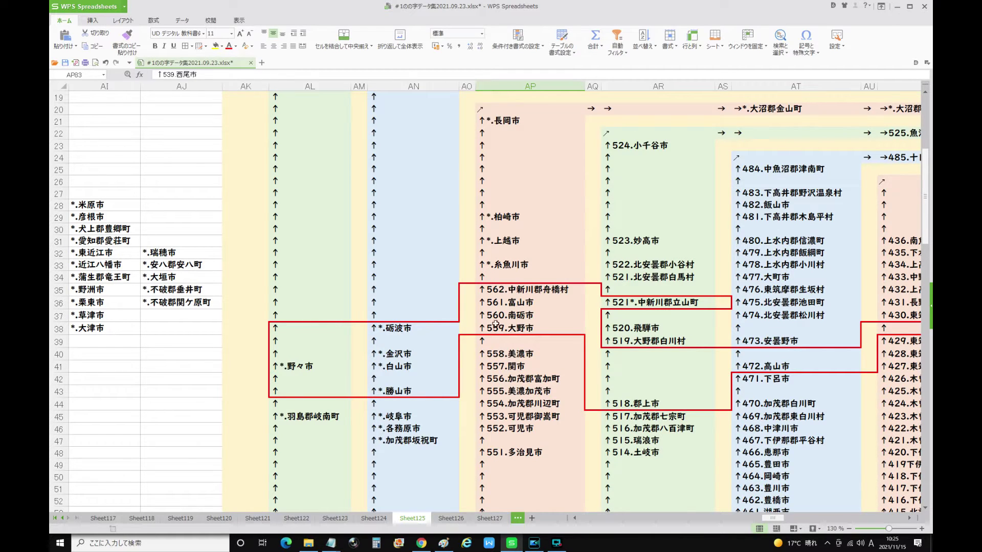
# Step: Inspect the 562.中新川郡舟橋村 and 561.富山市 cells inside the red trip outline, ending with 561.富山市 selected
pyautogui.click(497, 291)
pyautogui.click(524, 306)
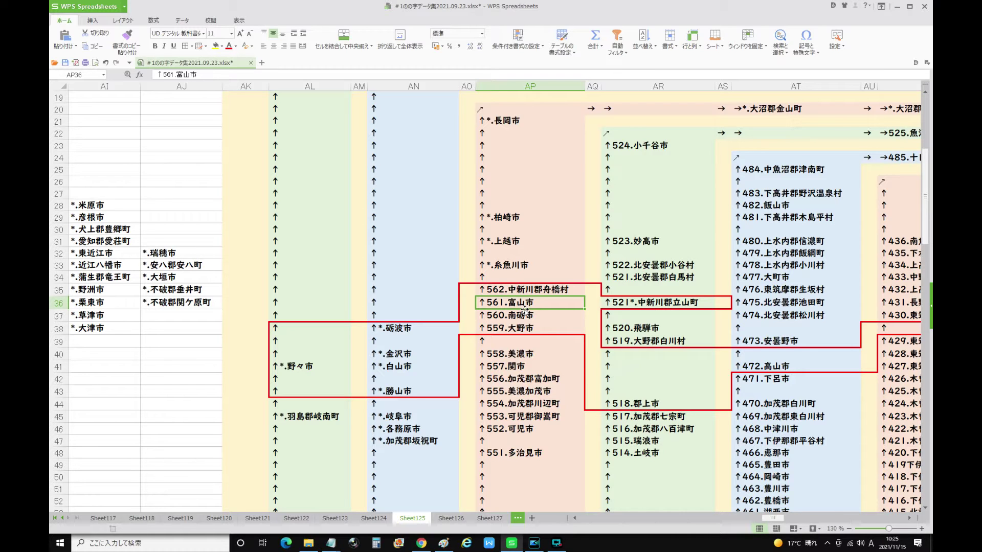
pyautogui.scroll(-1, 555, 304)
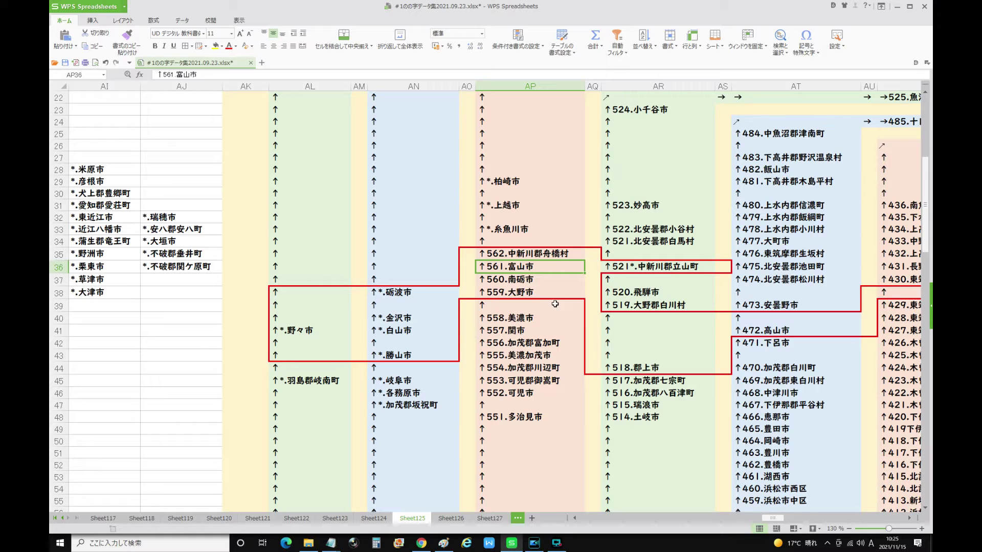